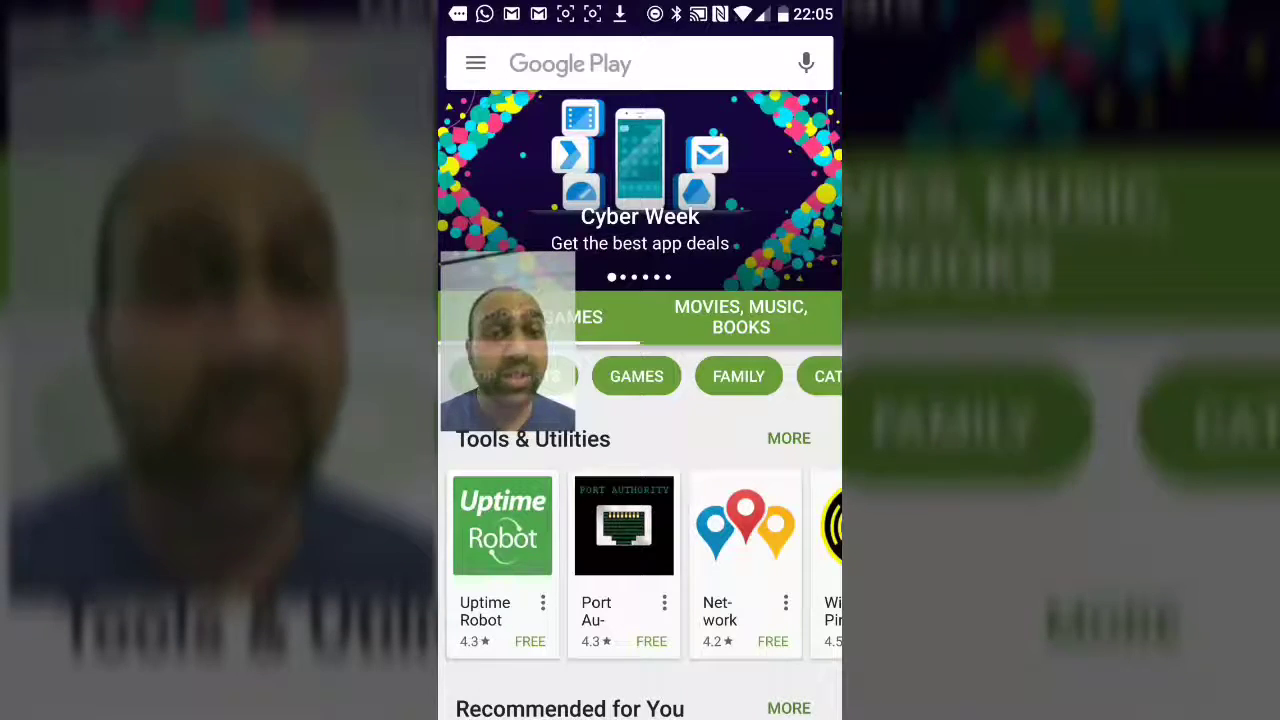
Step: Search Google Play for 'remote desktop' and open the installed Microsoft Remote Desktop app
{"action": "left_click", "coordinate": [600, 63]}
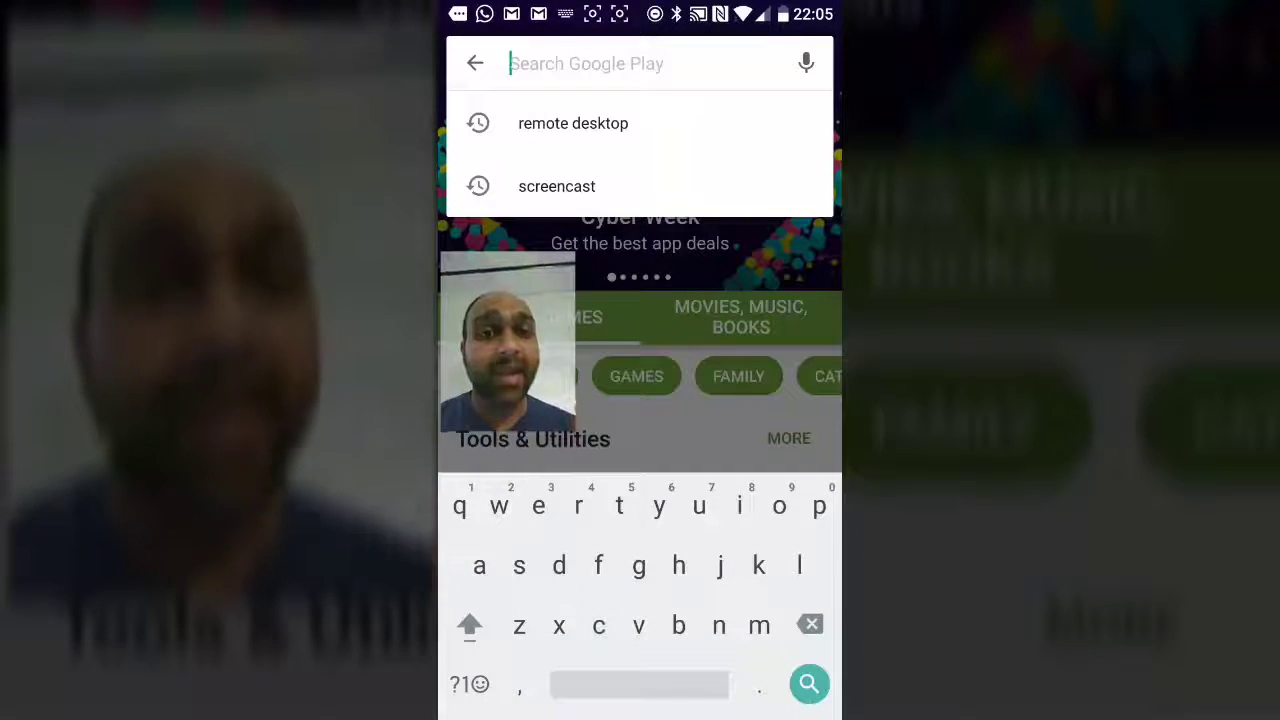
{"action": "type", "text": "re"}
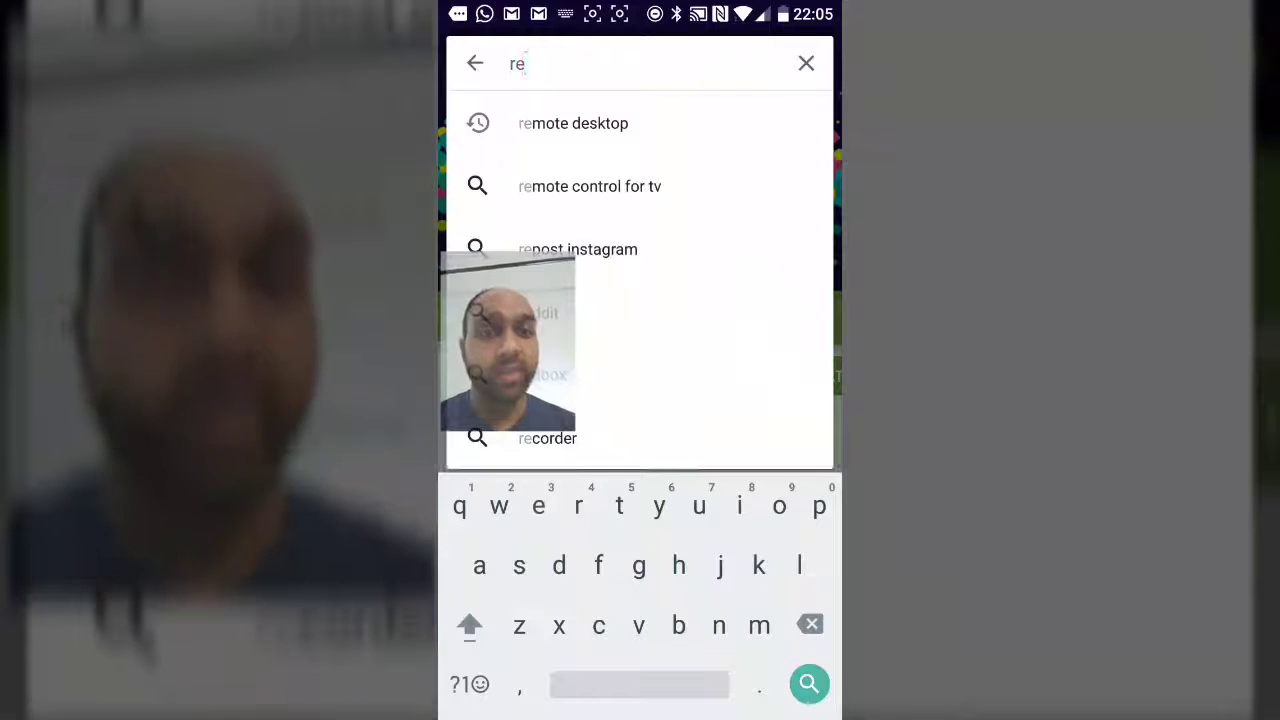
{"action": "type", "text": "mote"}
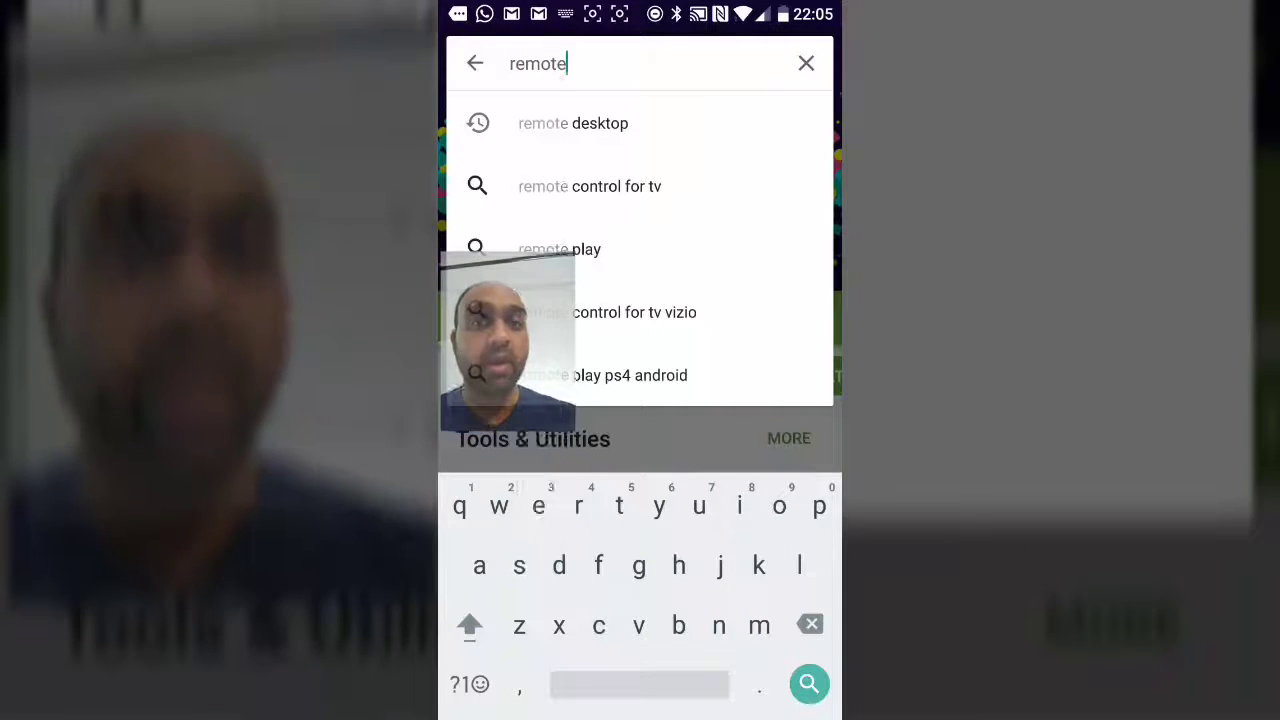
{"action": "left_click", "coordinate": [573, 123]}
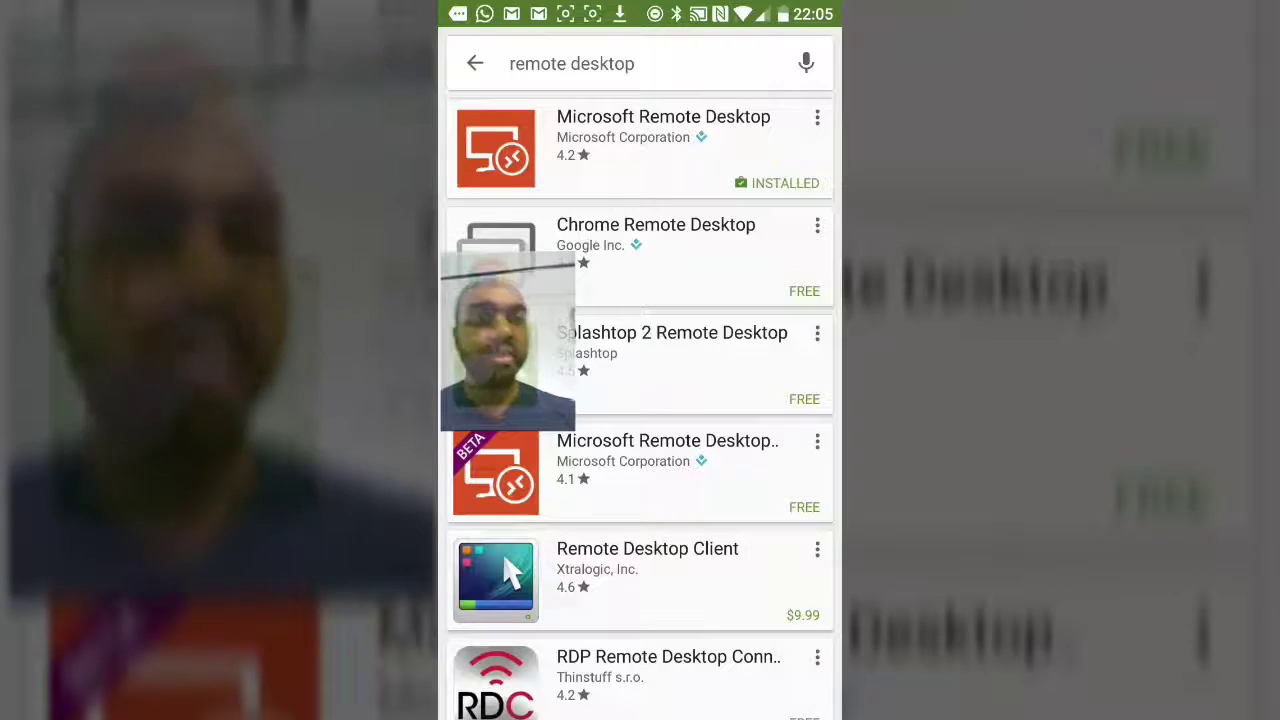
{"action": "left_click", "coordinate": [817, 117]}
{"action": "left_click", "coordinate": [746, 163]}
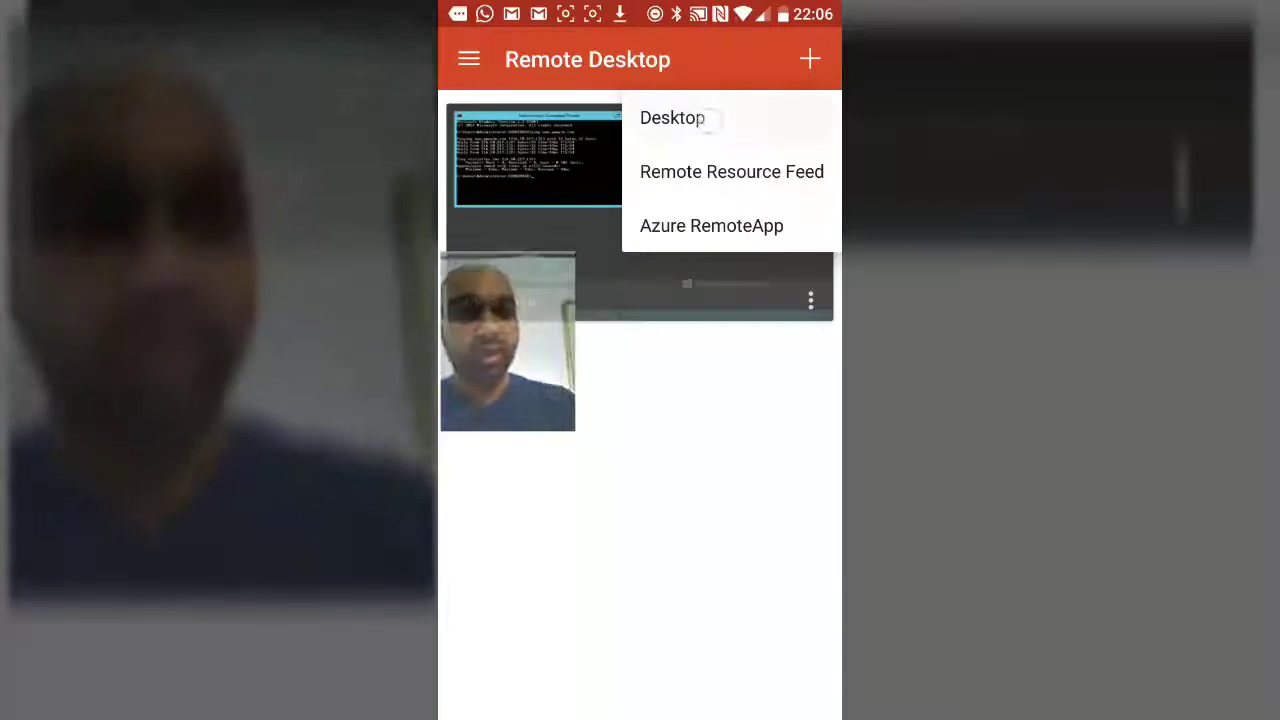
Step: Show the add menu's Desktop, Resource feed and Azure RemoteApp choices
{"action": "left_click", "coordinate": [672, 117]}
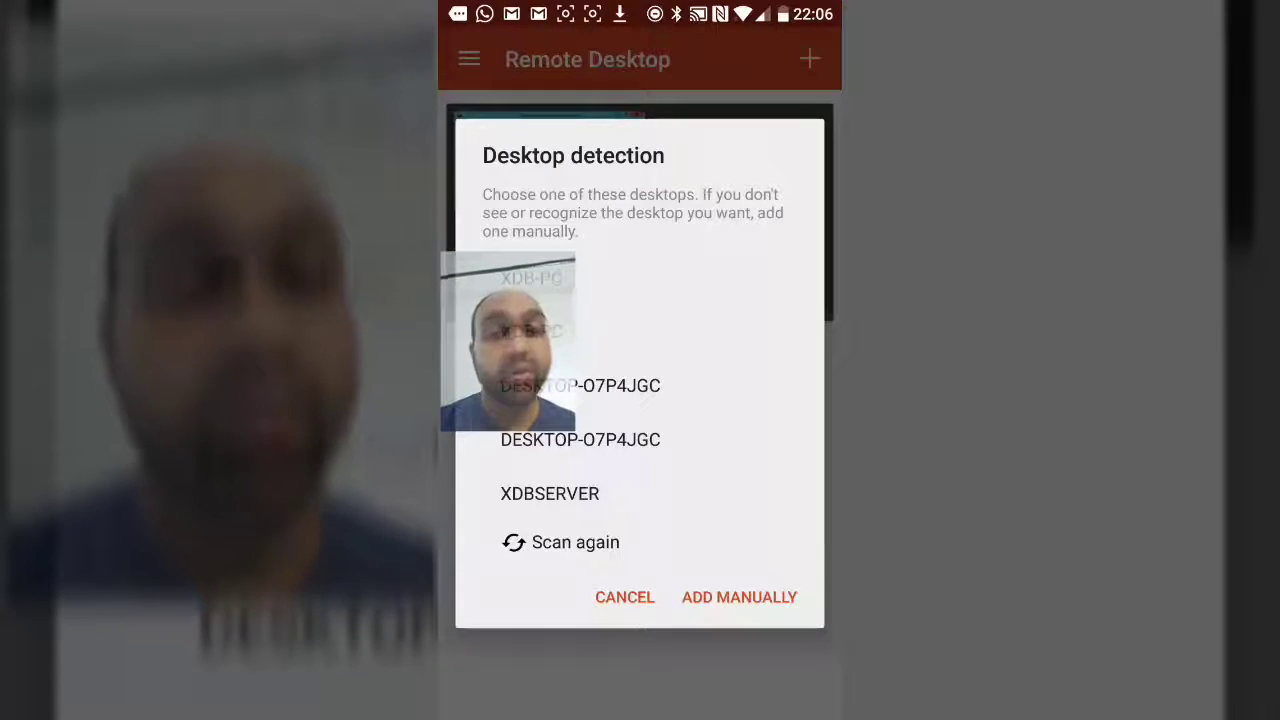
Step: Cancel the Desktop detection dialog listing the PCs found on the network
{"action": "left_click", "coordinate": [624, 597]}
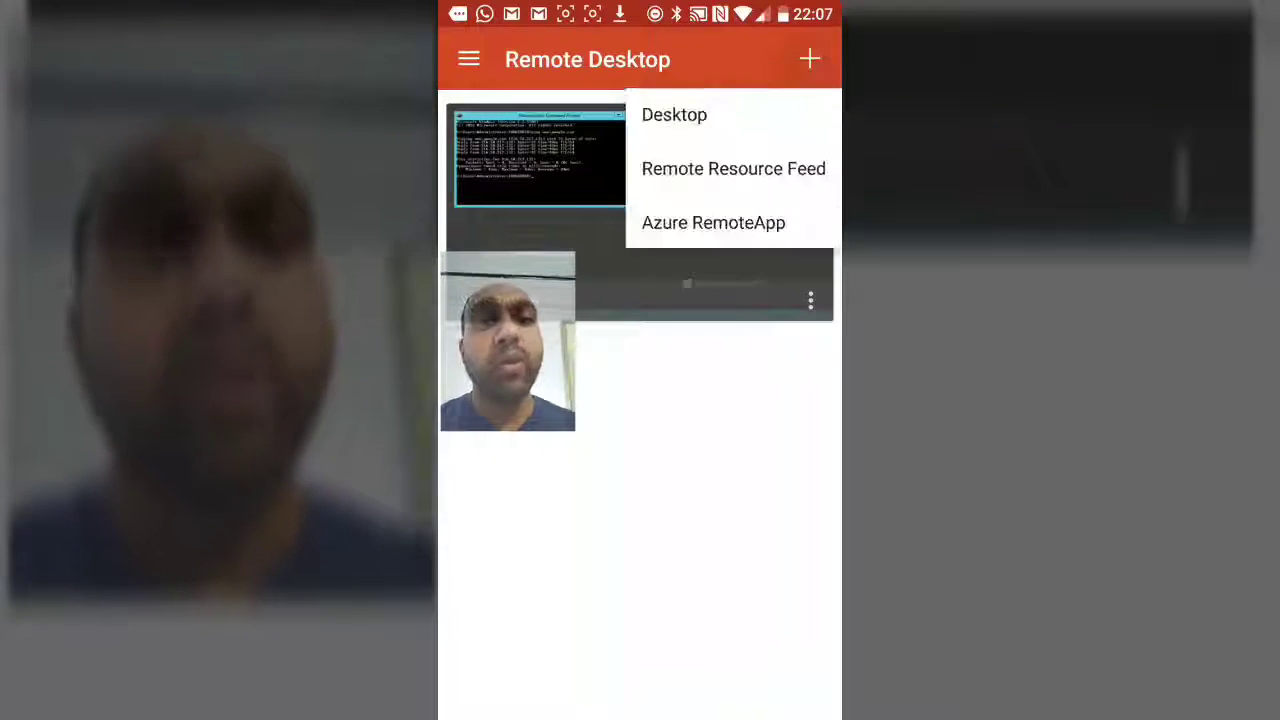
Step: Start adding a Desktop and choose 'Add user account' from the User name dropdown
{"action": "left_click", "coordinate": [720, 117]}
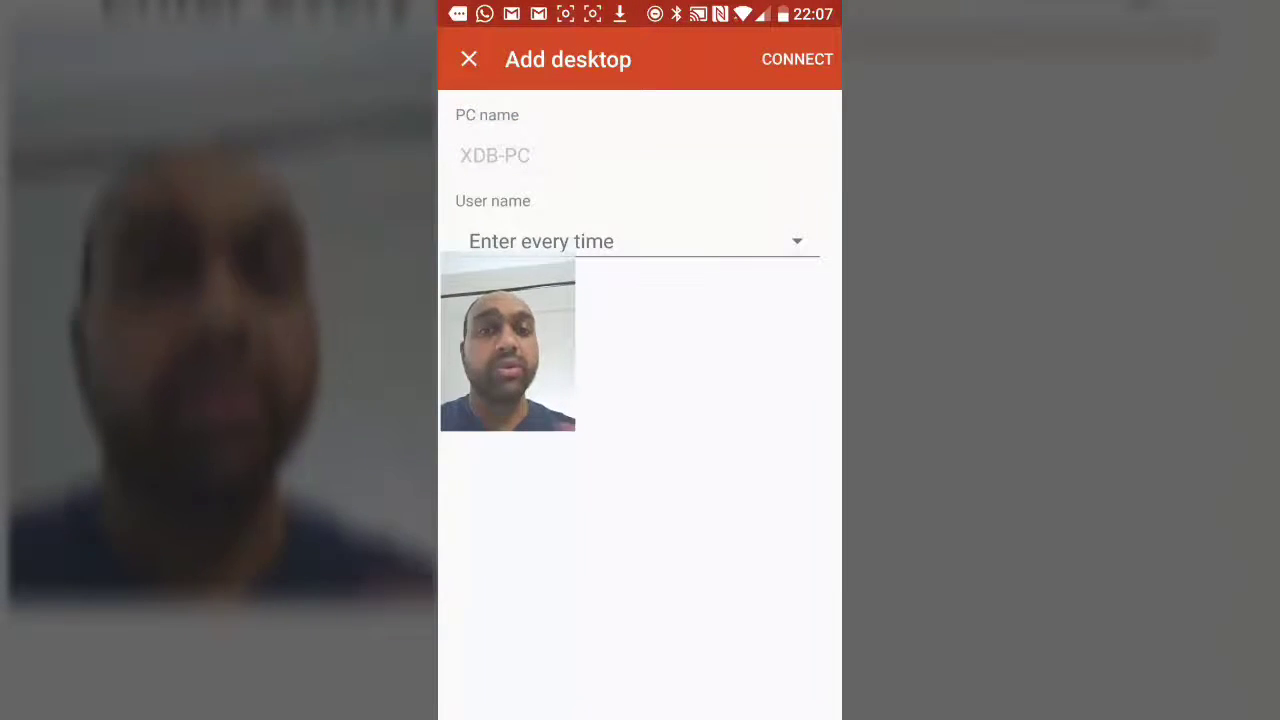
{"action": "left_click", "coordinate": [743, 240]}
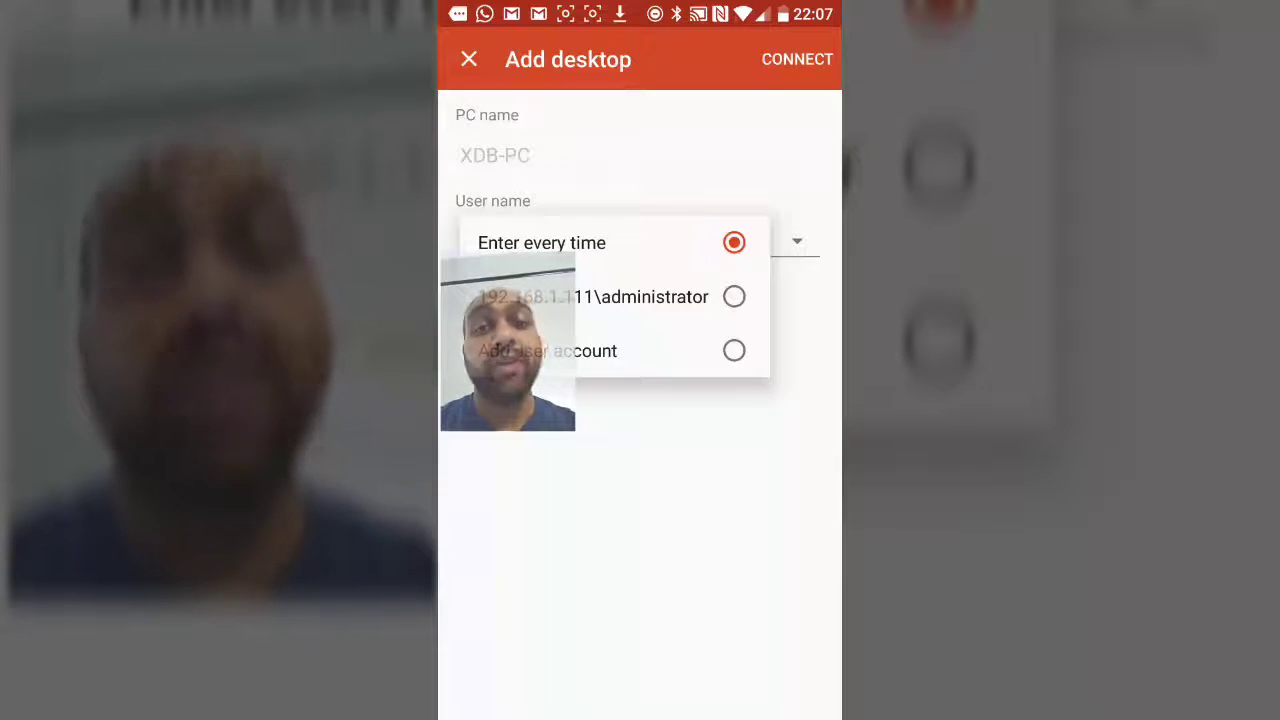
{"action": "left_click", "coordinate": [734, 350]}
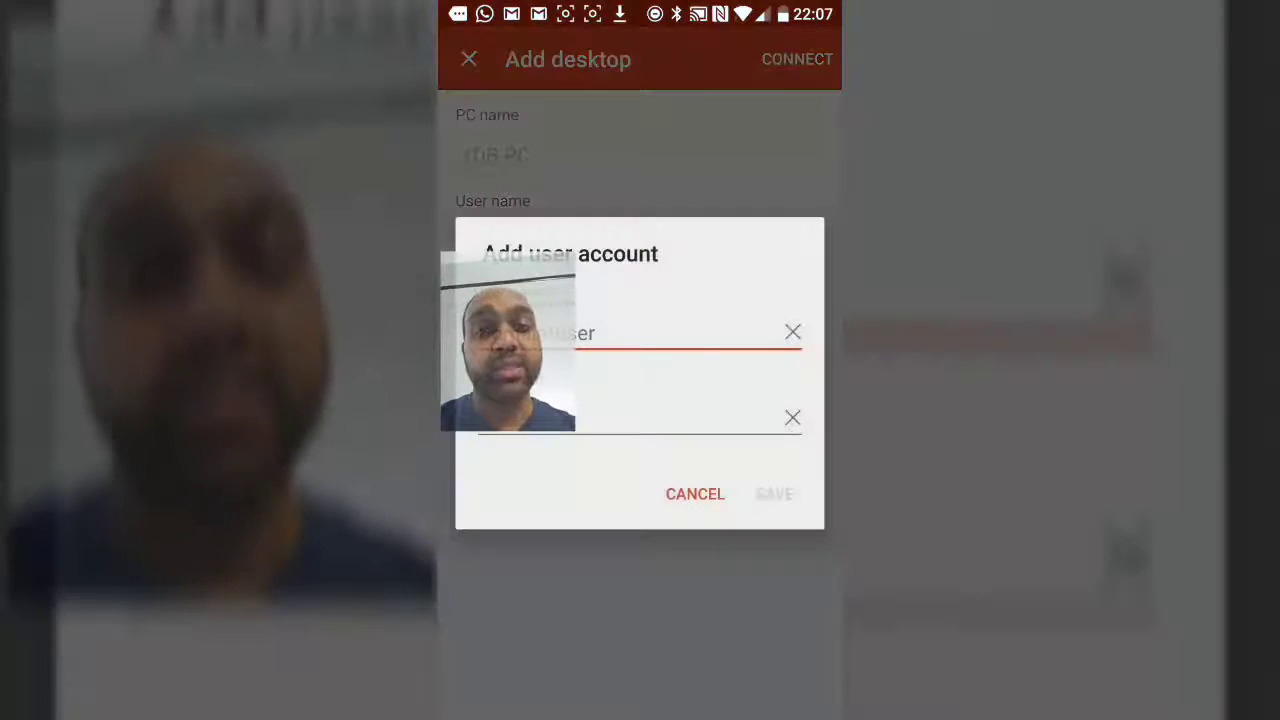